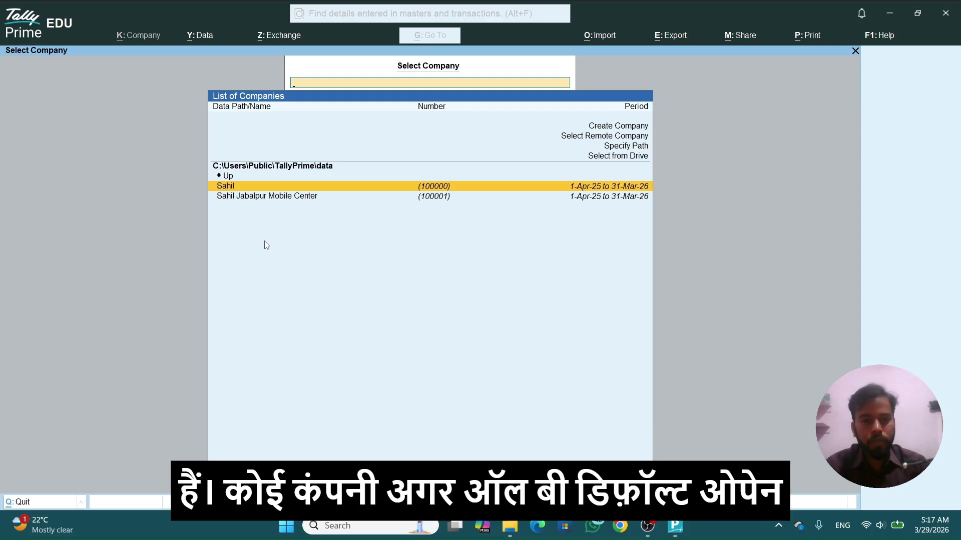
# Step: Choose Create Company from the List of Companies to bring up a blank Company Creation form
pyautogui.press('Up')
pyautogui.press('Up')
pyautogui.press('Up')
pyautogui.press('Up')
pyautogui.press('Up')
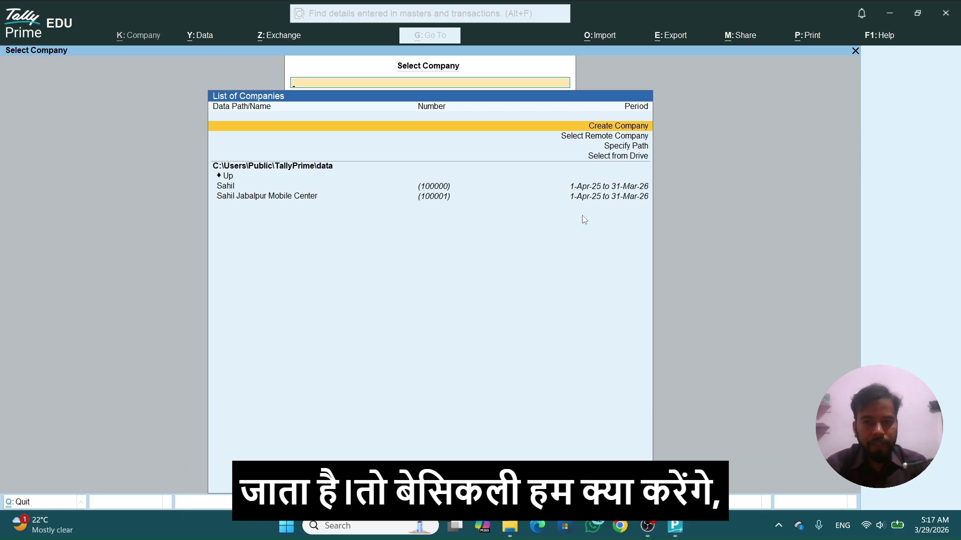
pyautogui.click(607, 129)
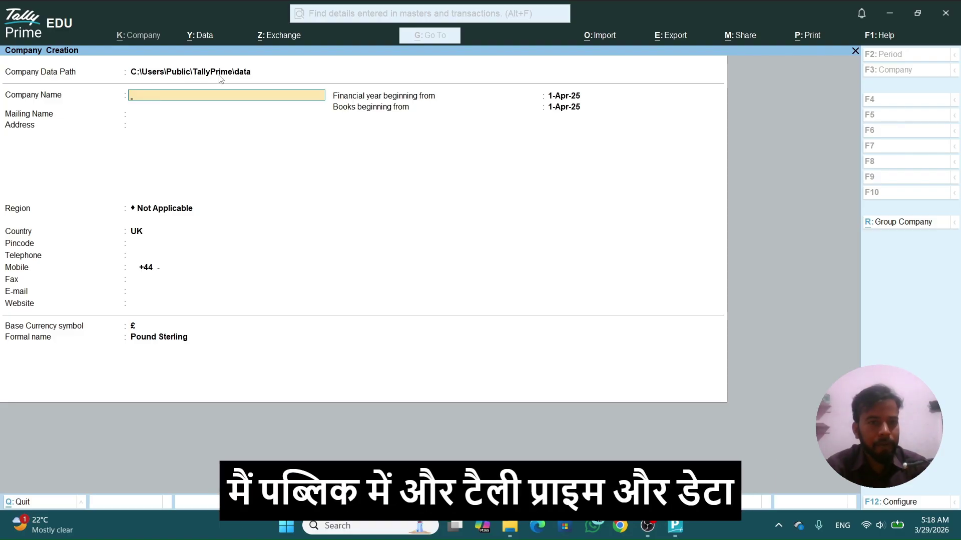
pyautogui.click(253, 76)
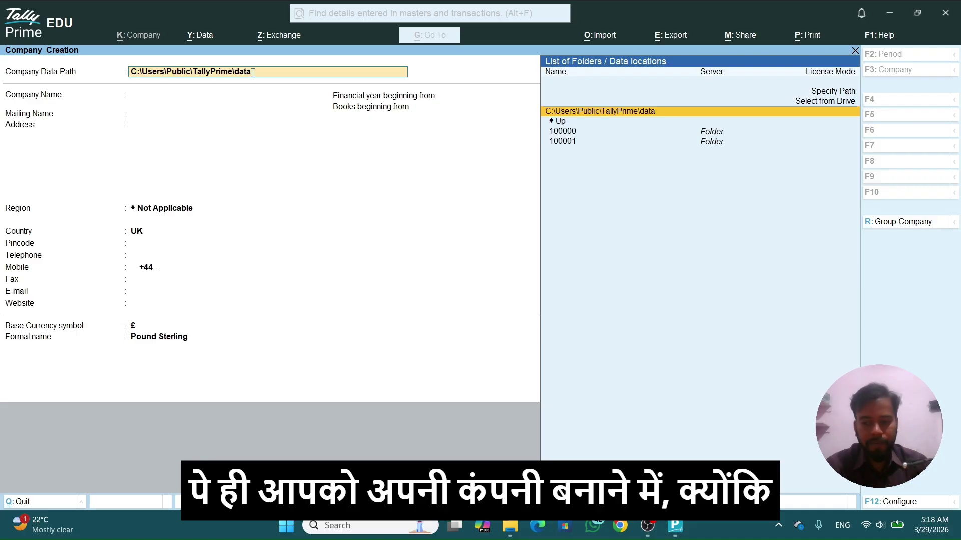
pyautogui.press('Return')
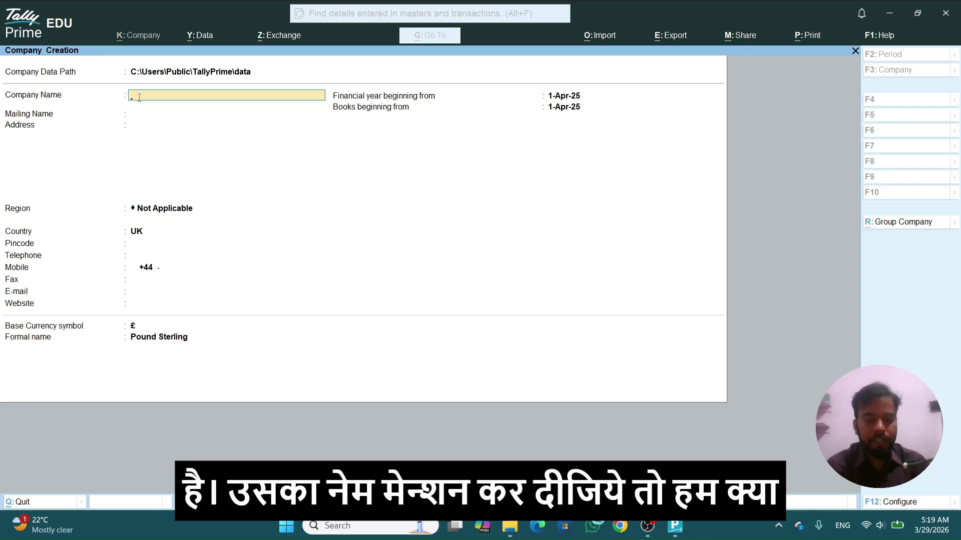
# Step: Name the company 'Jabalpur Mobile Center', keep the same mailing name, and enter address Jabalpur
pyautogui.write('Jaba')
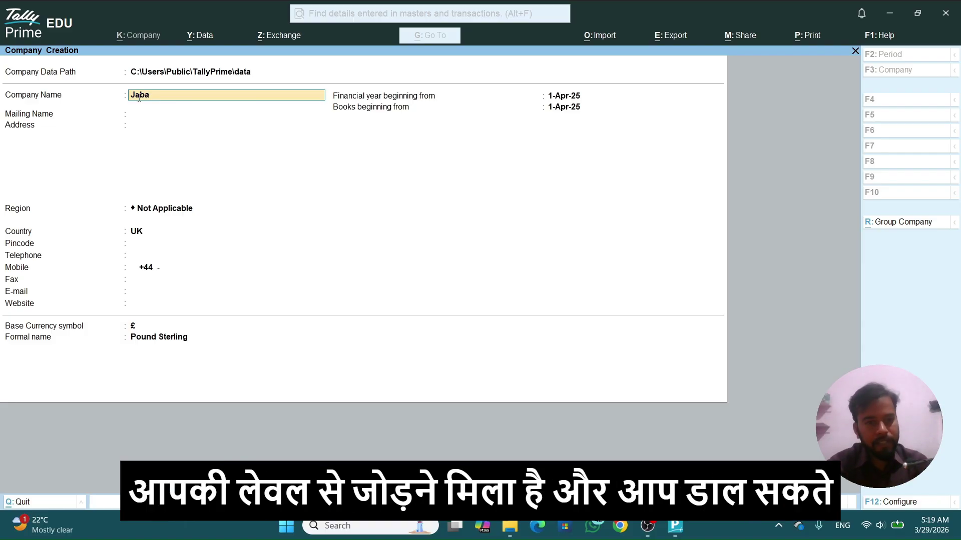
pyautogui.write('lpur')
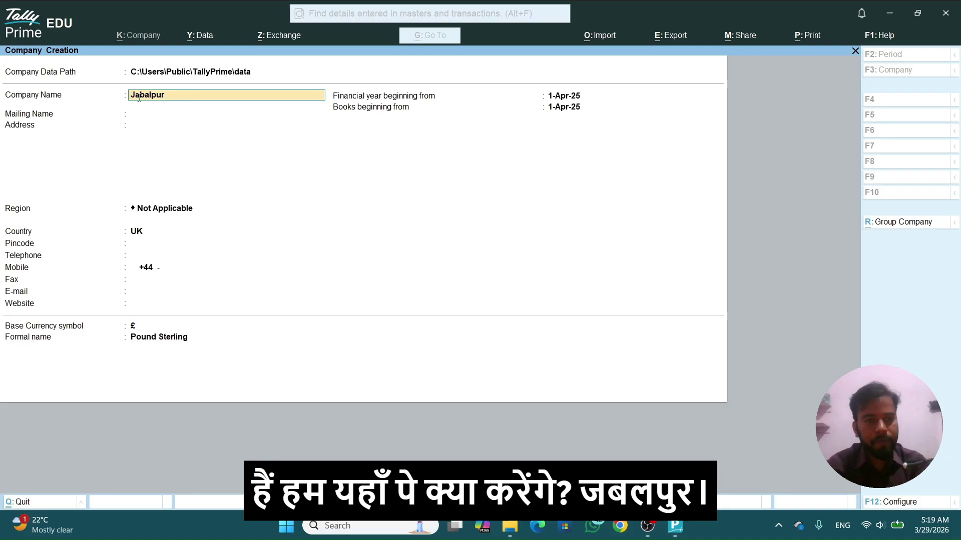
pyautogui.write(' Mo')
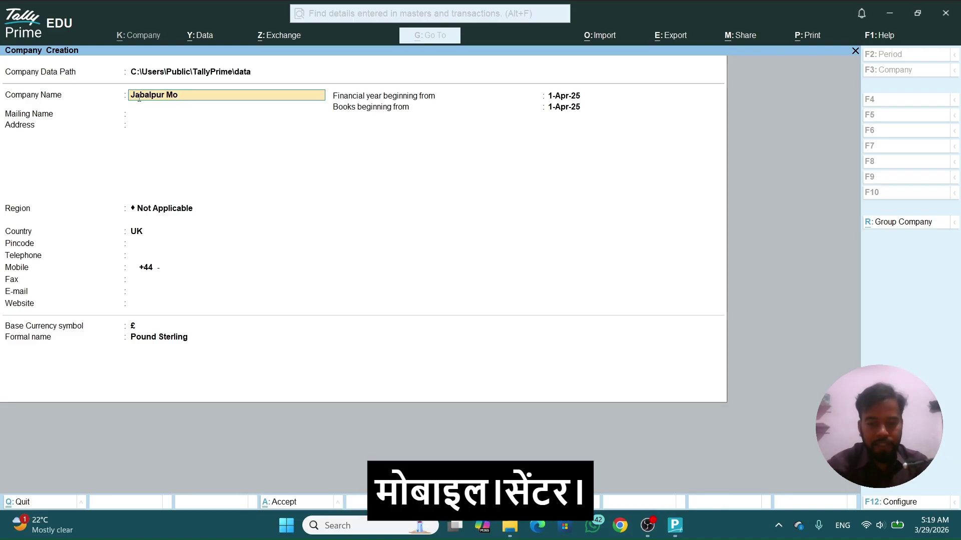
pyautogui.write('bile c')
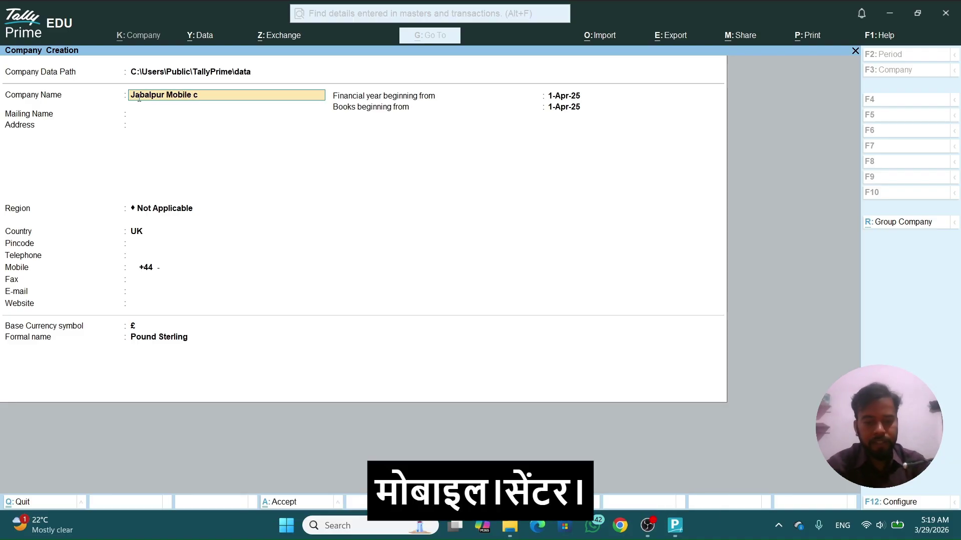
pyautogui.write('en')
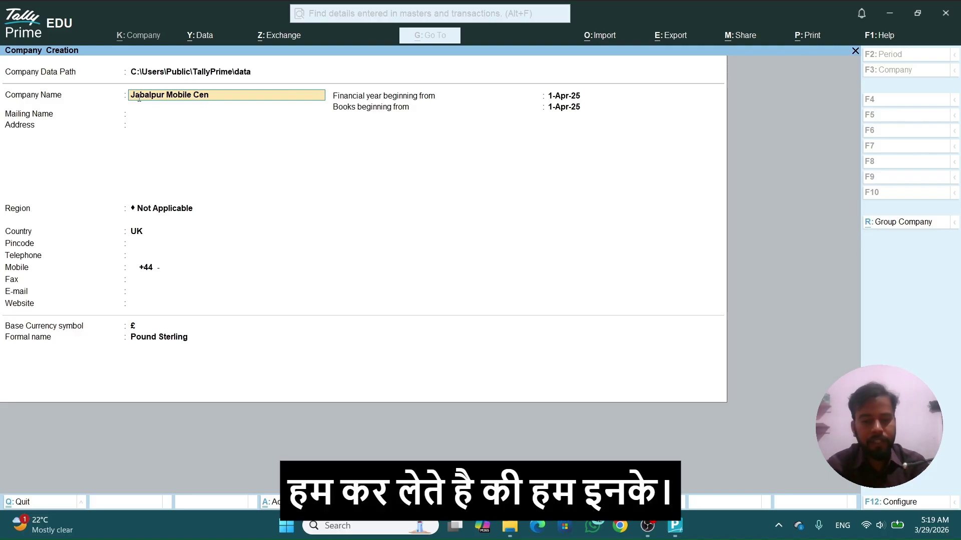
pyautogui.write('ter')
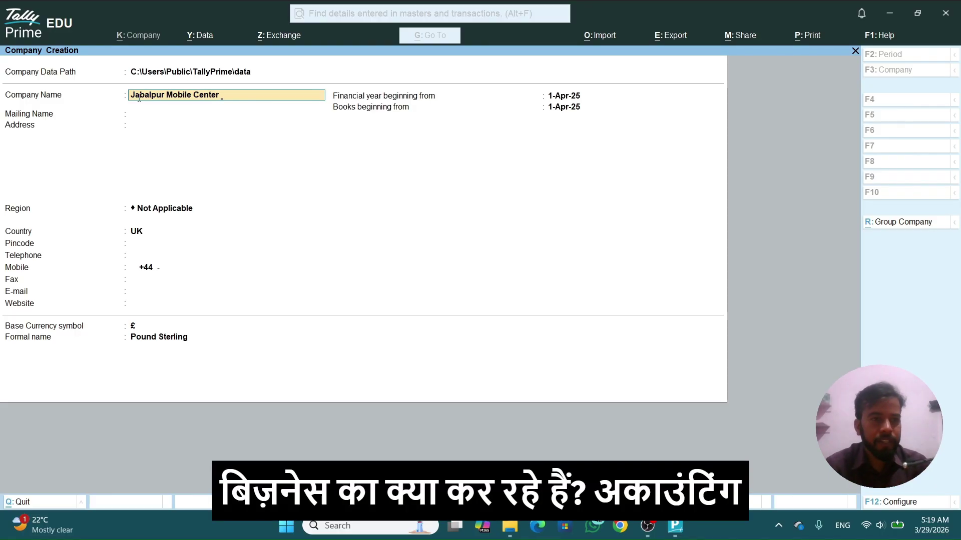
pyautogui.press('Return')
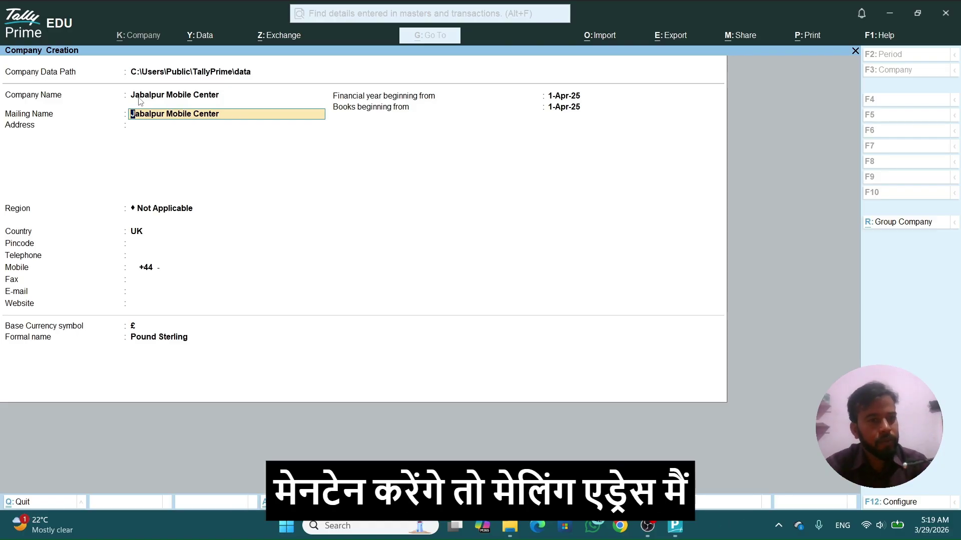
pyautogui.press('Return')
pyautogui.write('Jabalp')
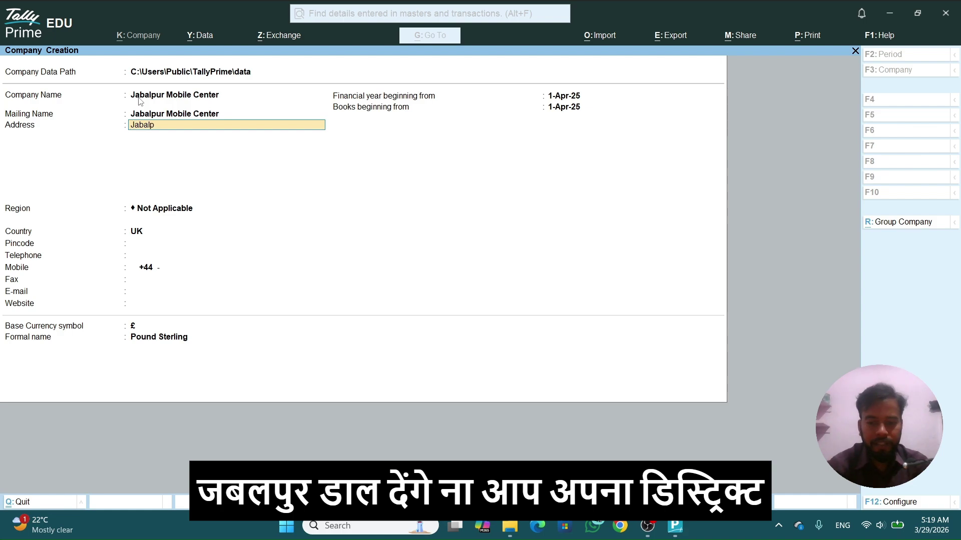
pyautogui.write('ur')
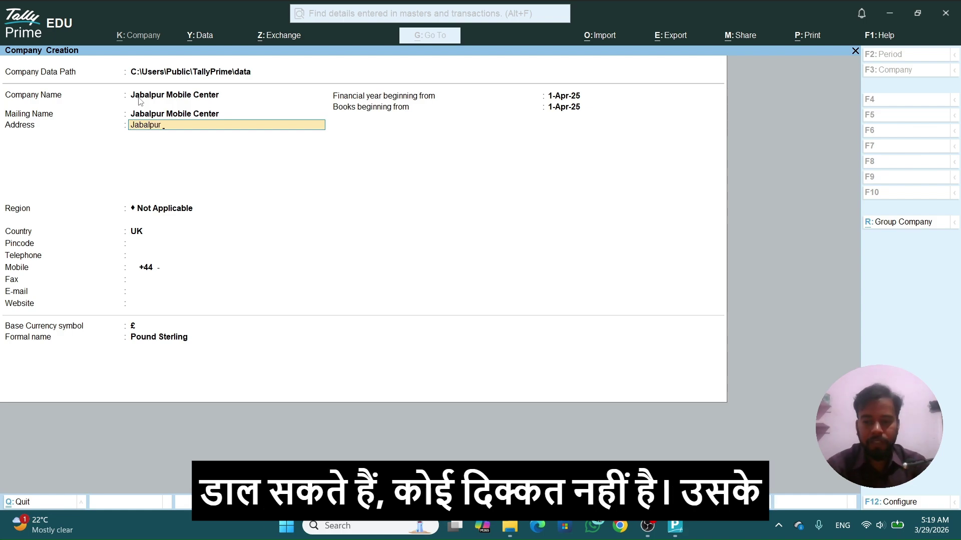
pyautogui.press('Return')
pyautogui.press('Return')
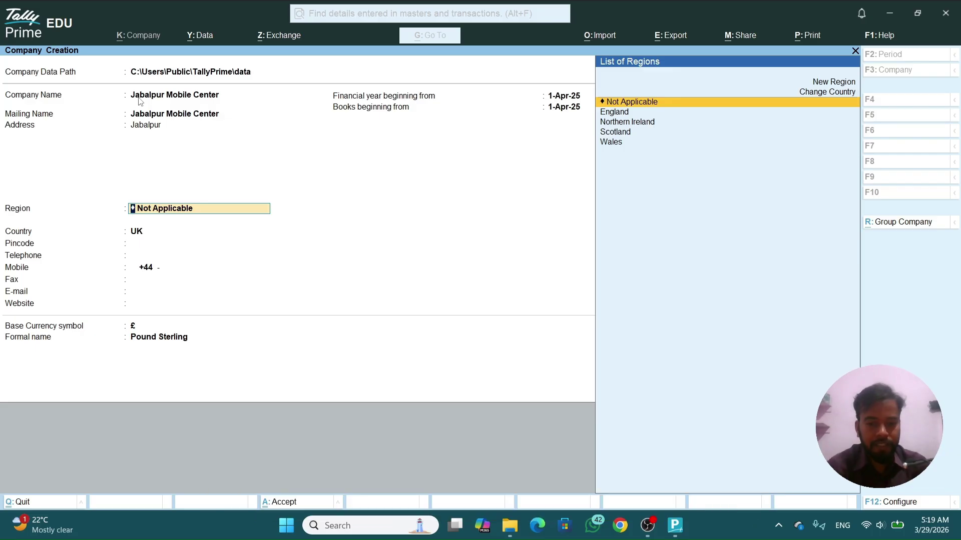
# Step: Set the company's country to India and its state to Madhya Pradesh
pyautogui.write('India')
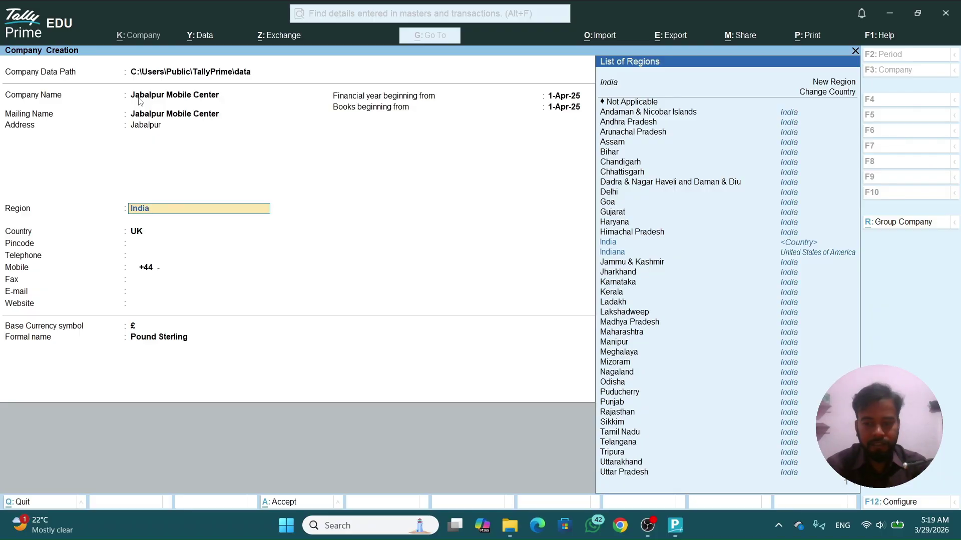
pyautogui.press('Return')
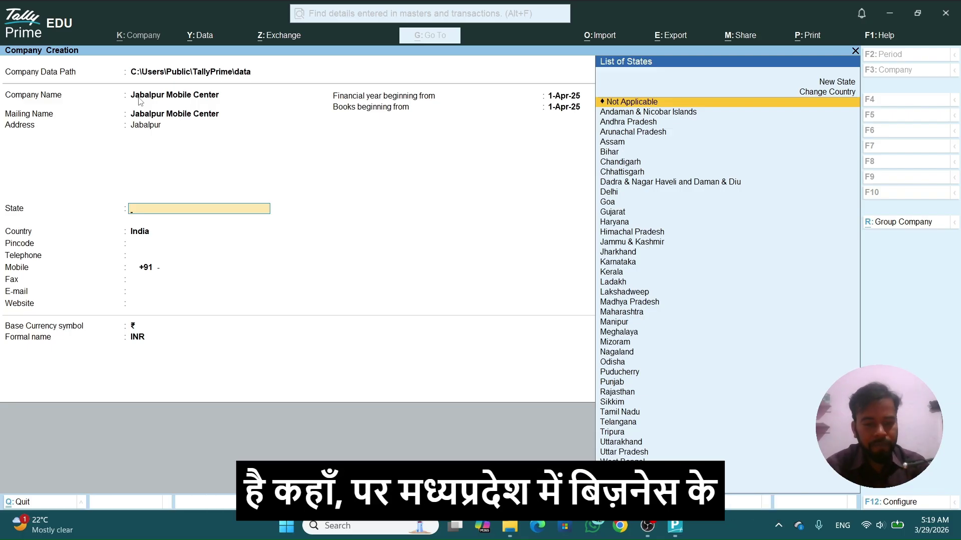
pyautogui.write('Madhya')
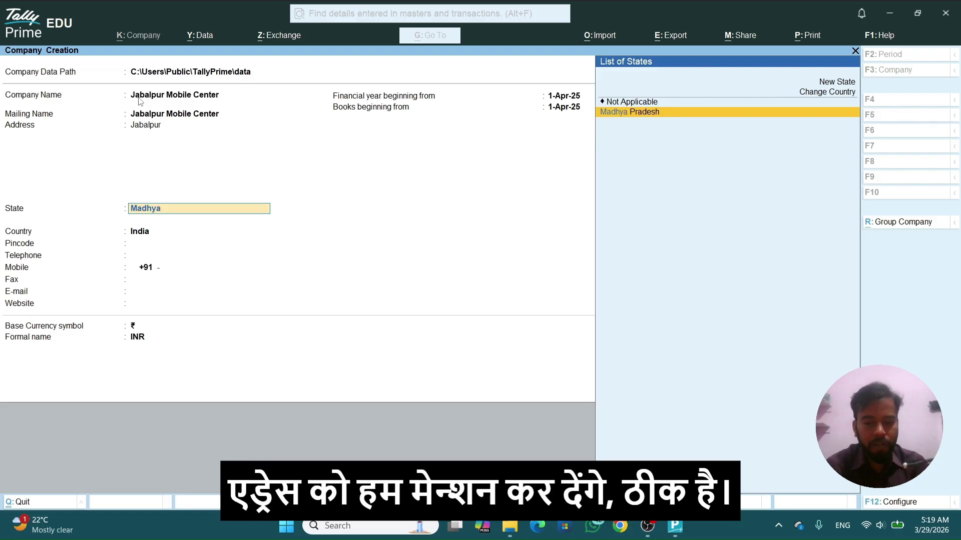
pyautogui.write('m')
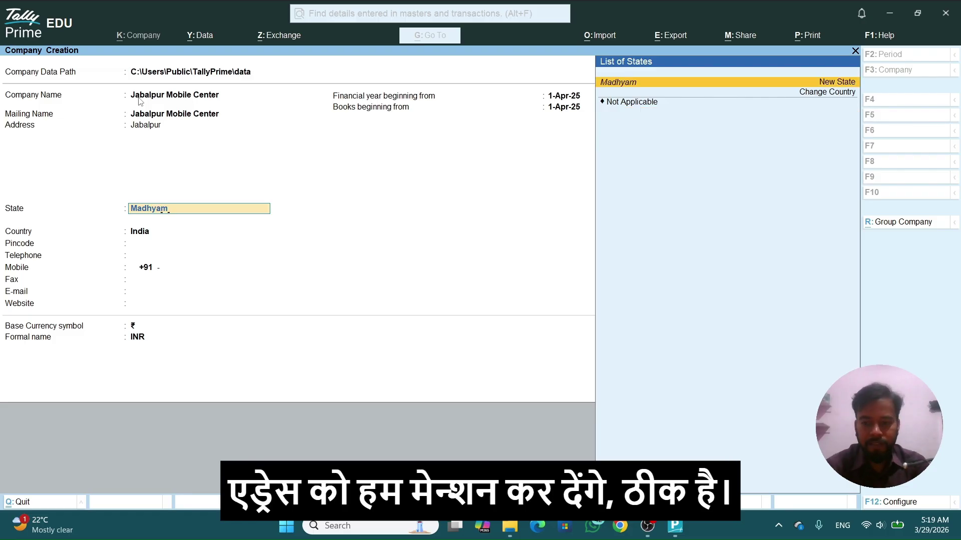
pyautogui.press('BackSpace')
pyautogui.press('BackSpace')
pyautogui.press('Return')
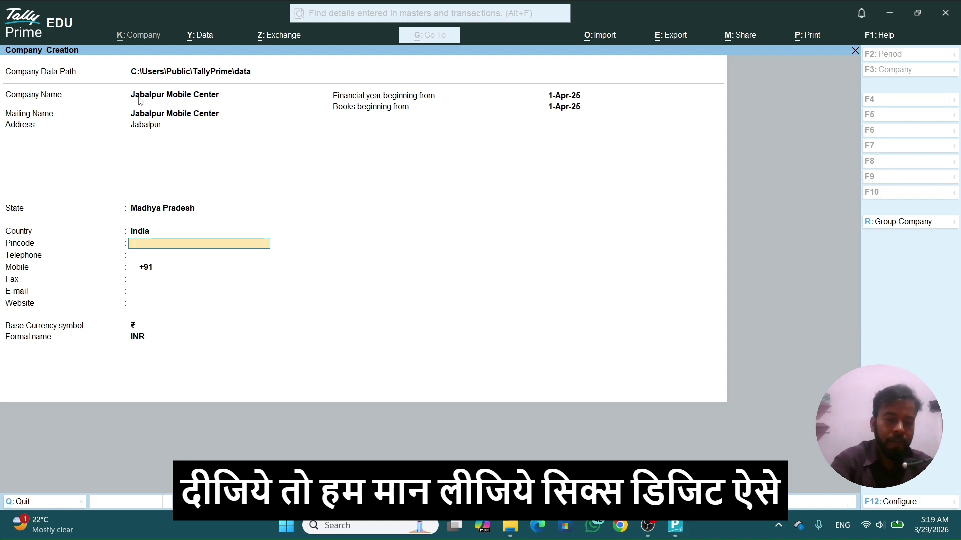
# Step: Enter the pincode, leave the telephone blank, and fill in the company's mobile number
pyautogui.write('123456')
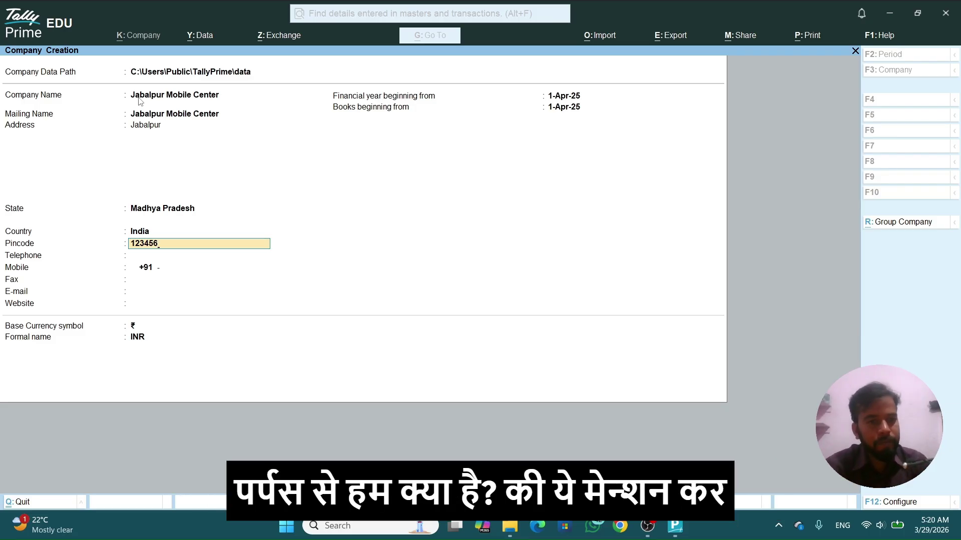
pyautogui.press('Return')
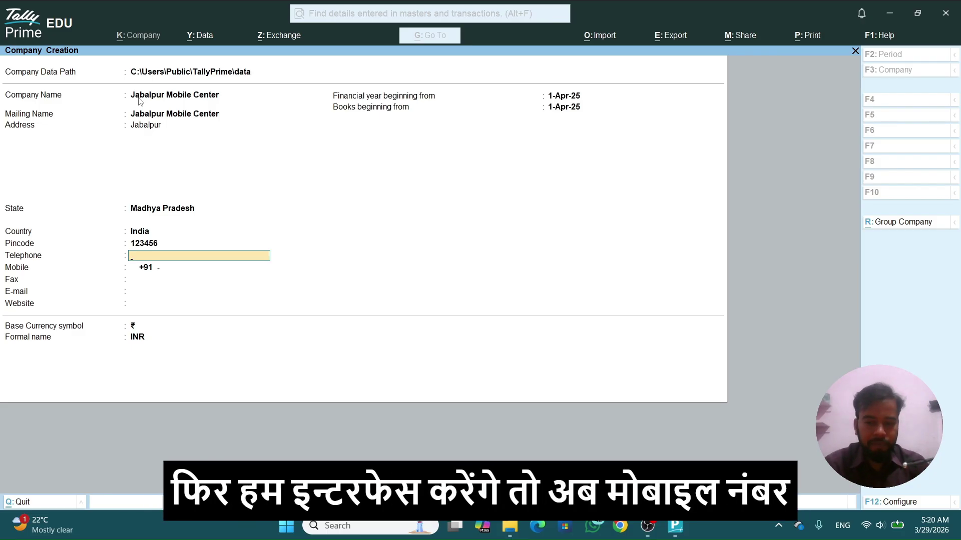
pyautogui.press('Return')
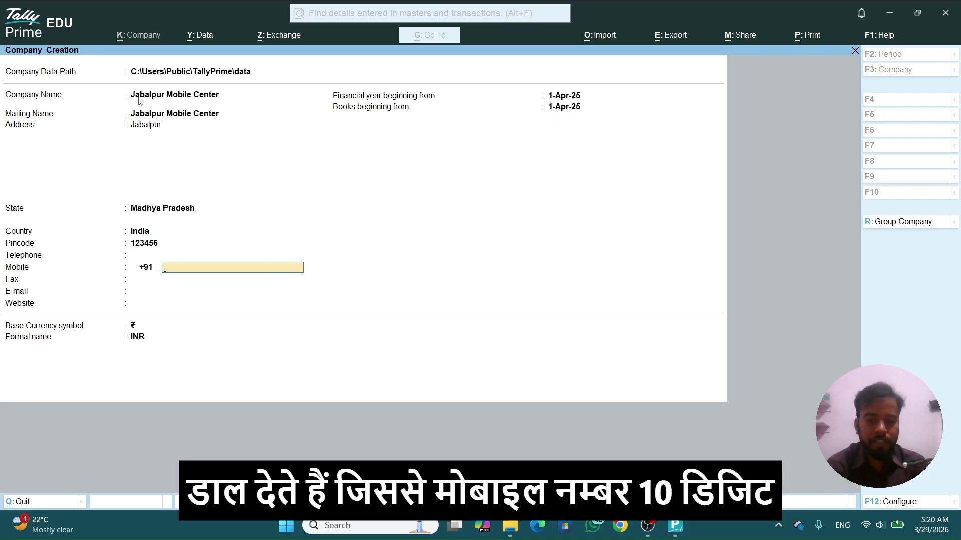
pyautogui.write('999')
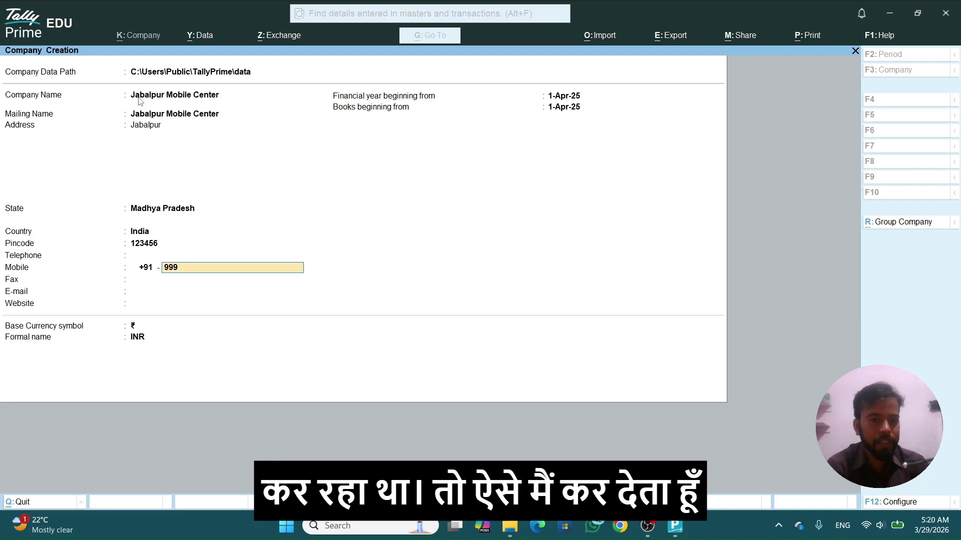
pyautogui.write('999999')
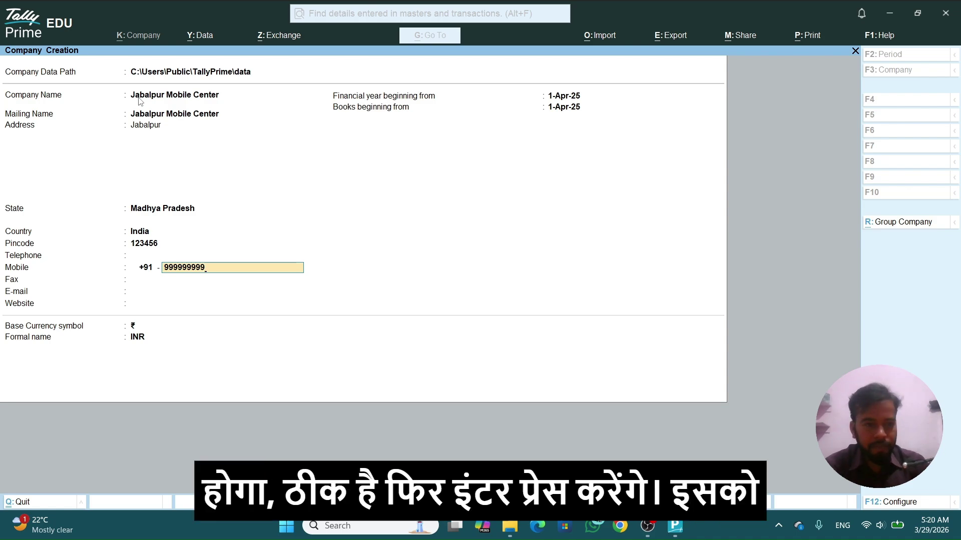
pyautogui.press('Return')
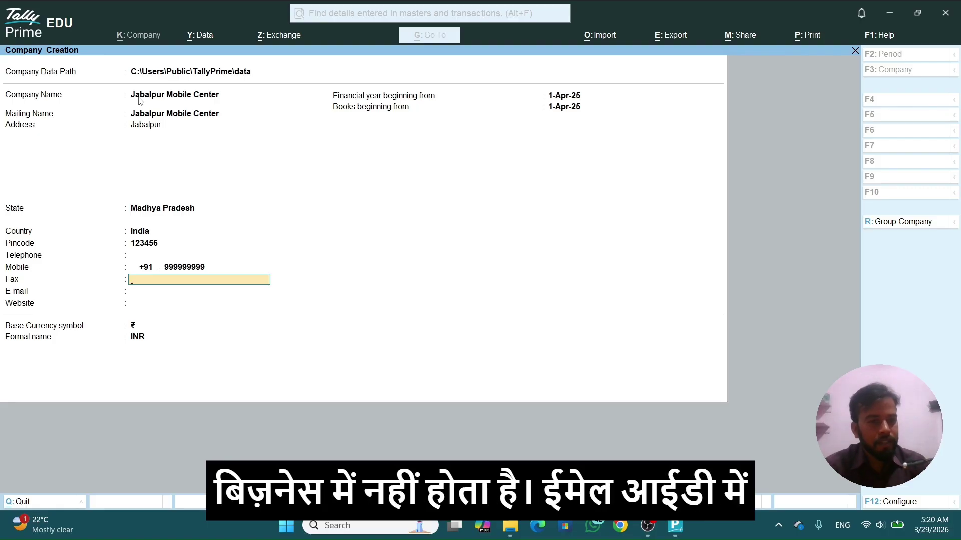
# Step: Fill in the business Gmail address as the company e-mail and leave the website blank
pyautogui.press('Return')
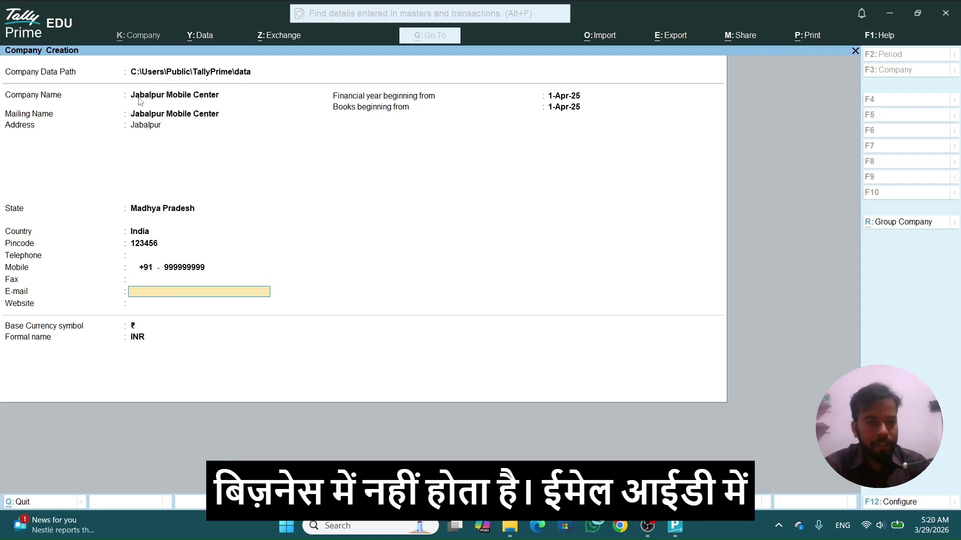
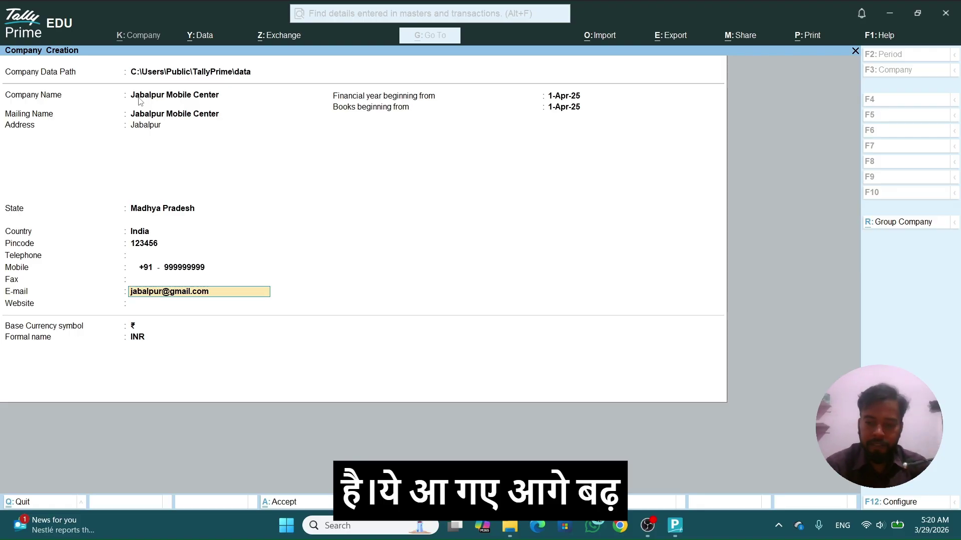
pyautogui.press('Return')
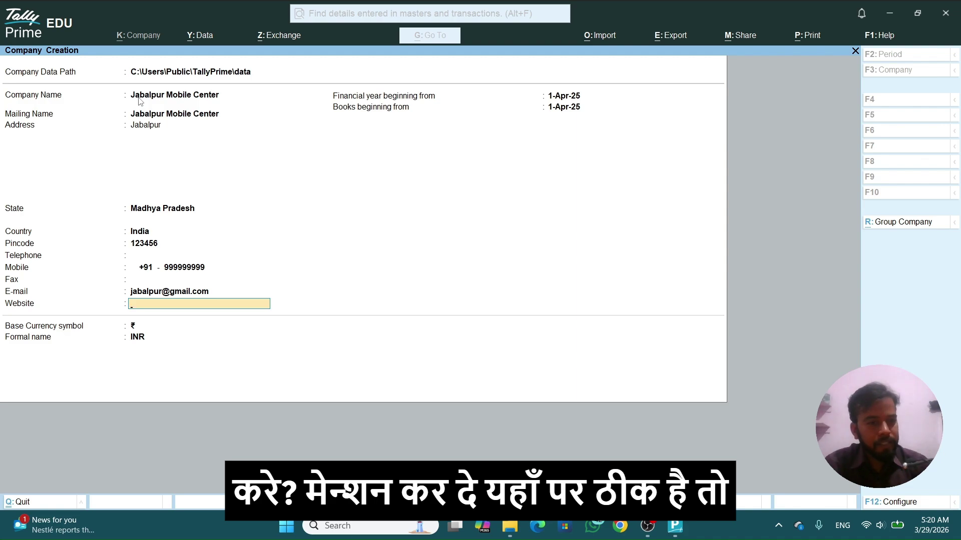
pyautogui.press('Return')
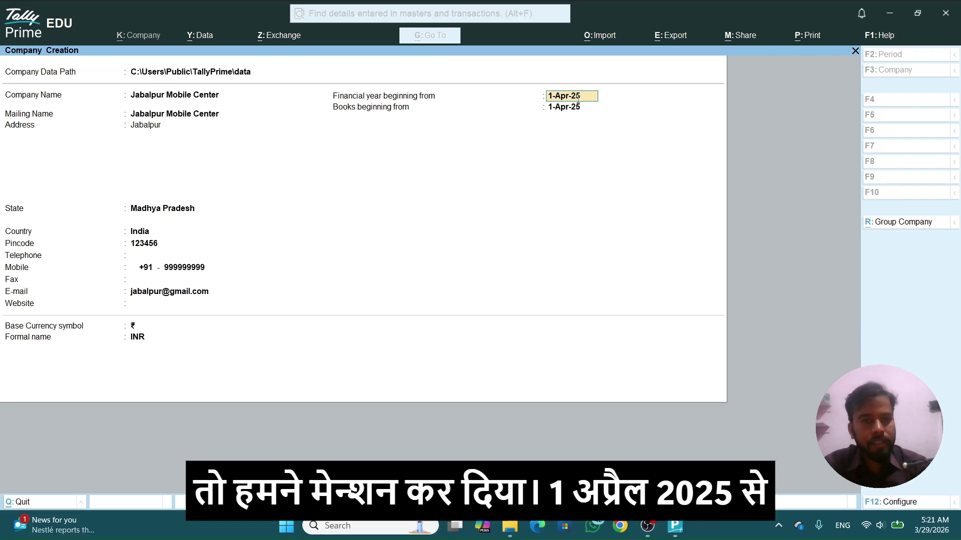
# Step: Keep 1-Apr-25 as financial year and books start, with INR as base currency
pyautogui.press('Return')
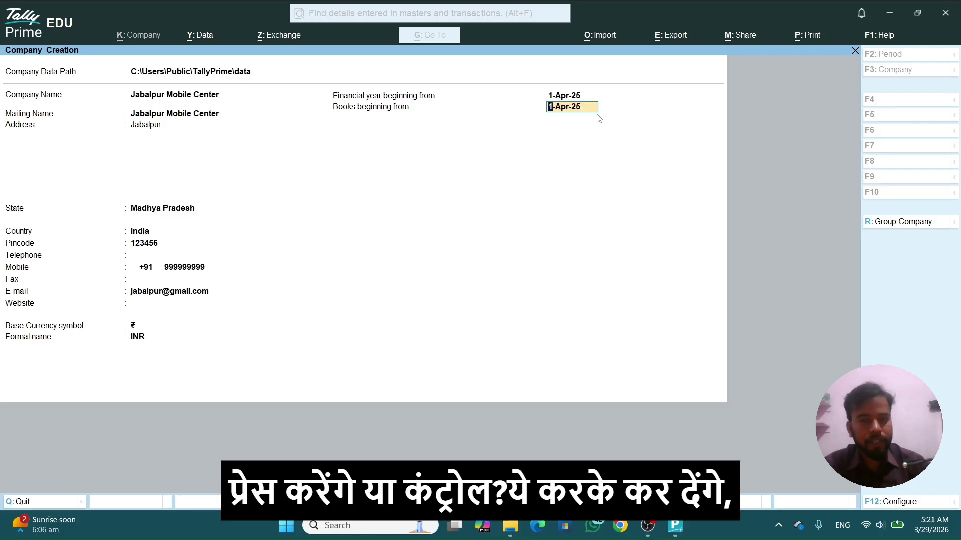
pyautogui.press('Return')
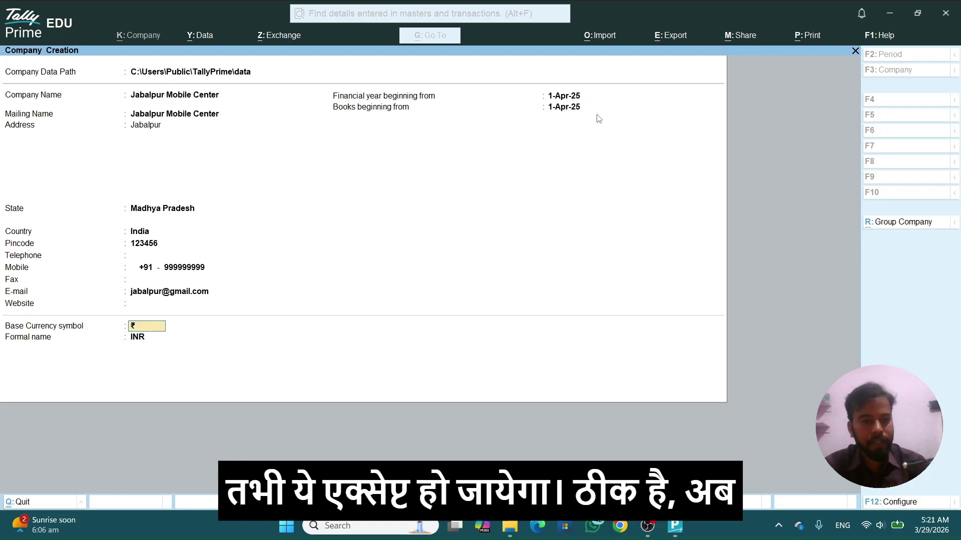
pyautogui.press('Return')
pyautogui.press('Return')
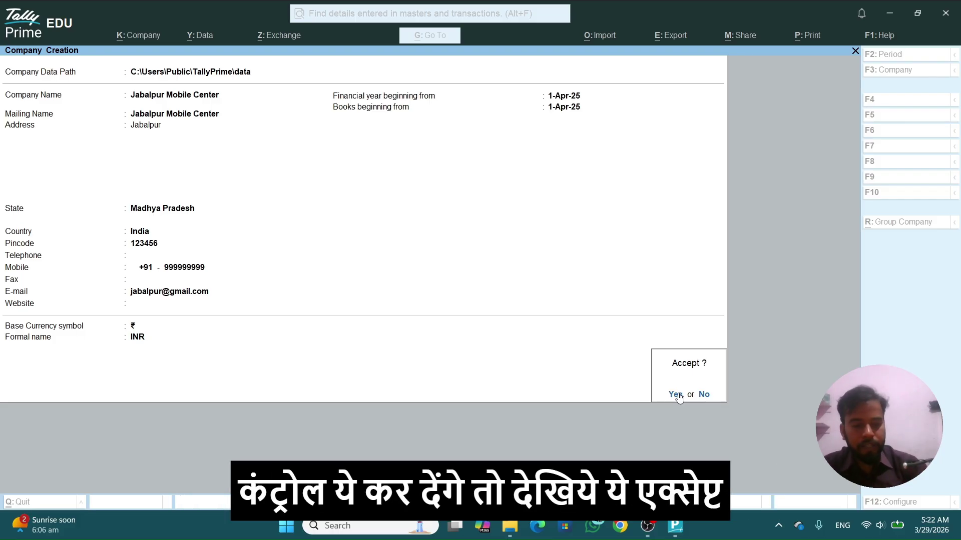
# Step: Confirm Yes at the Accept? prompt to save Jabalpur Mobile Center
pyautogui.click(676, 395)
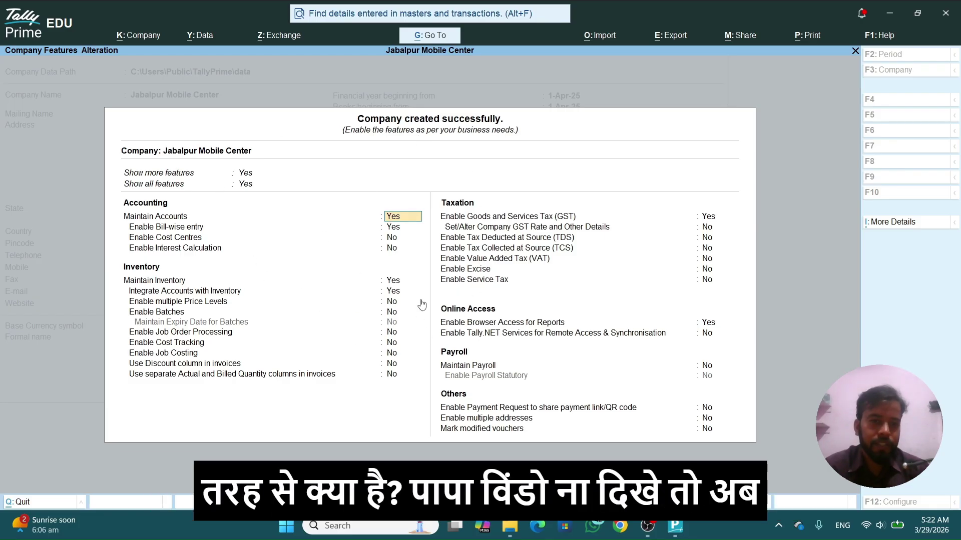
pyautogui.press('Up')
pyautogui.press('Up')
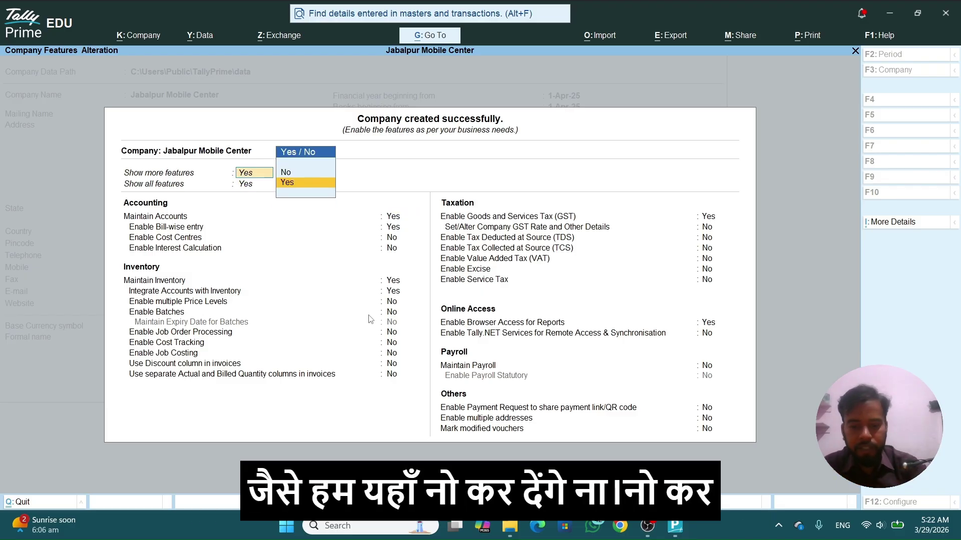
pyautogui.press('BackSpace')
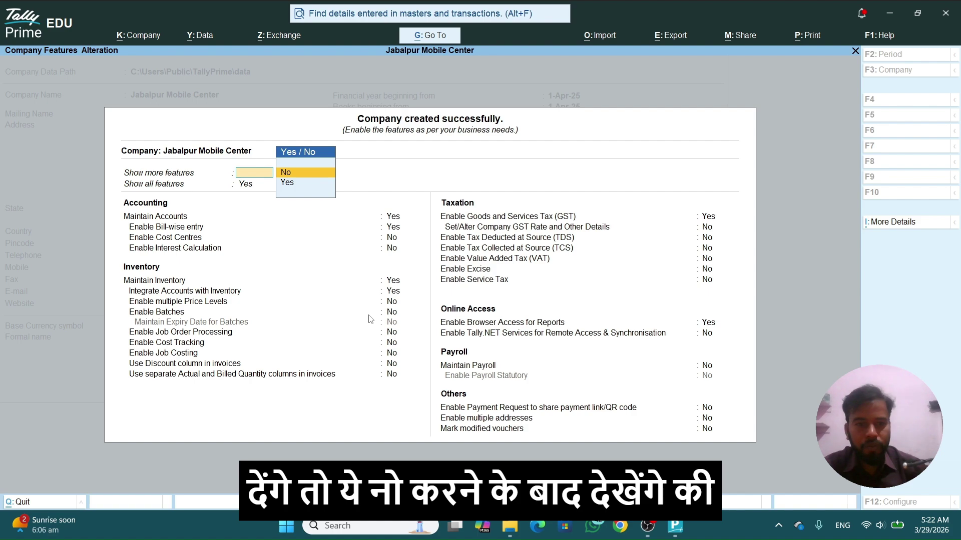
pyautogui.press('Return')
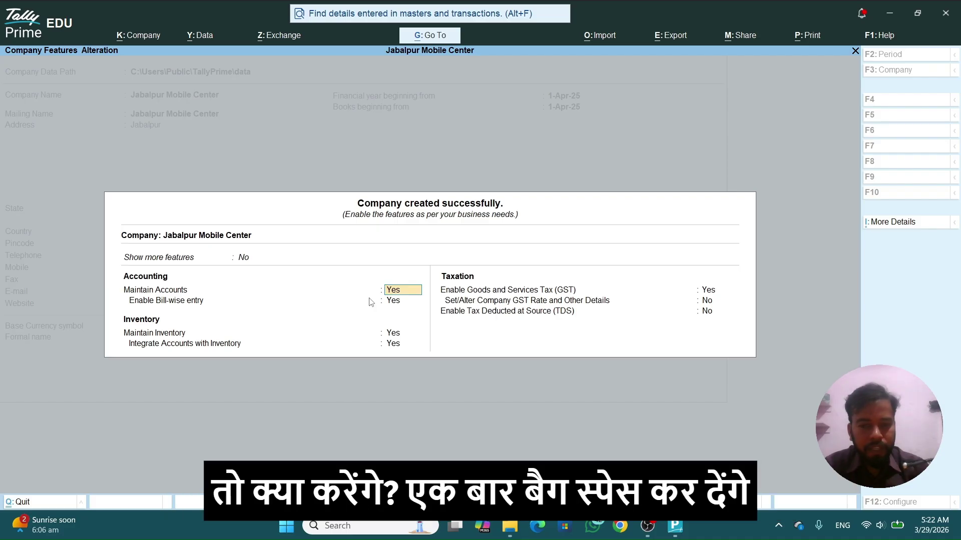
pyautogui.press('BackSpace')
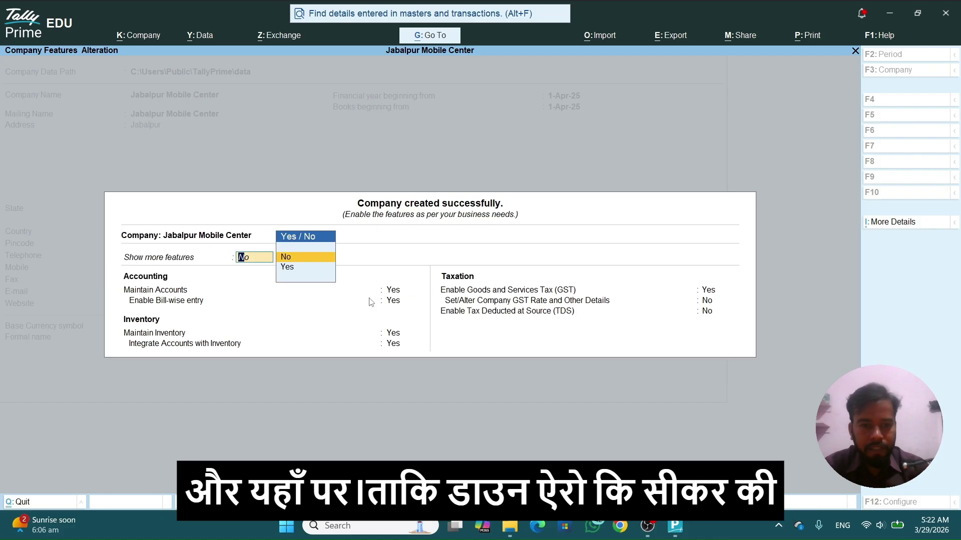
pyautogui.press('Down')
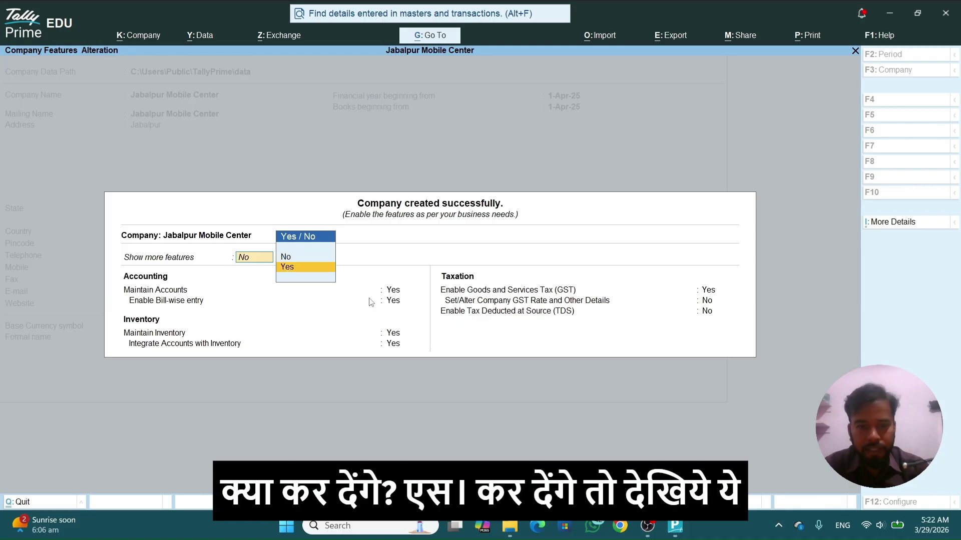
pyautogui.press('Return')
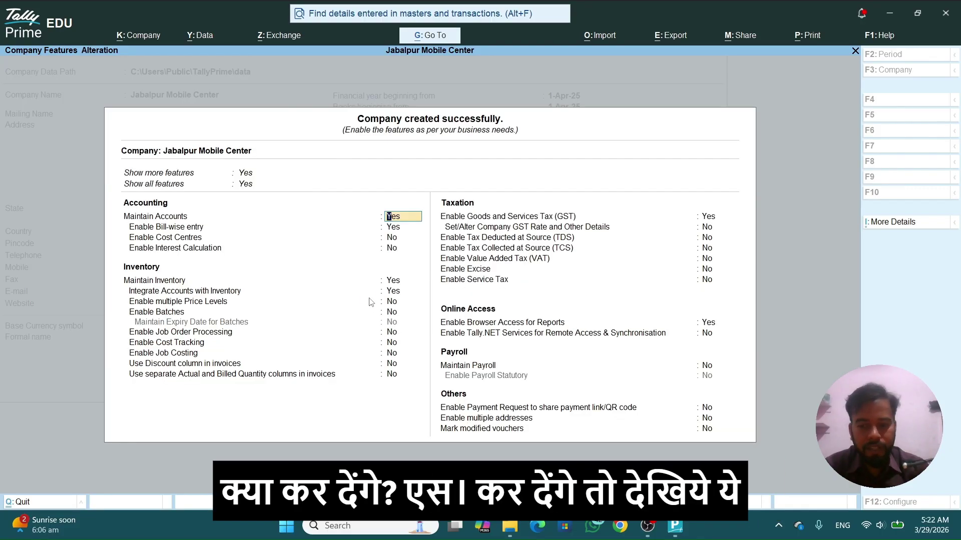
pyautogui.press('BackSpace')
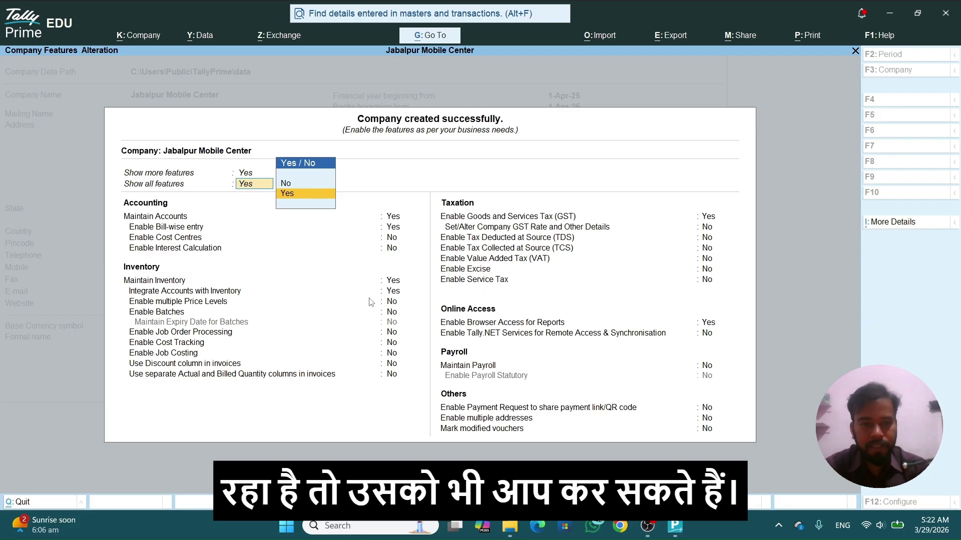
pyautogui.press('Return')
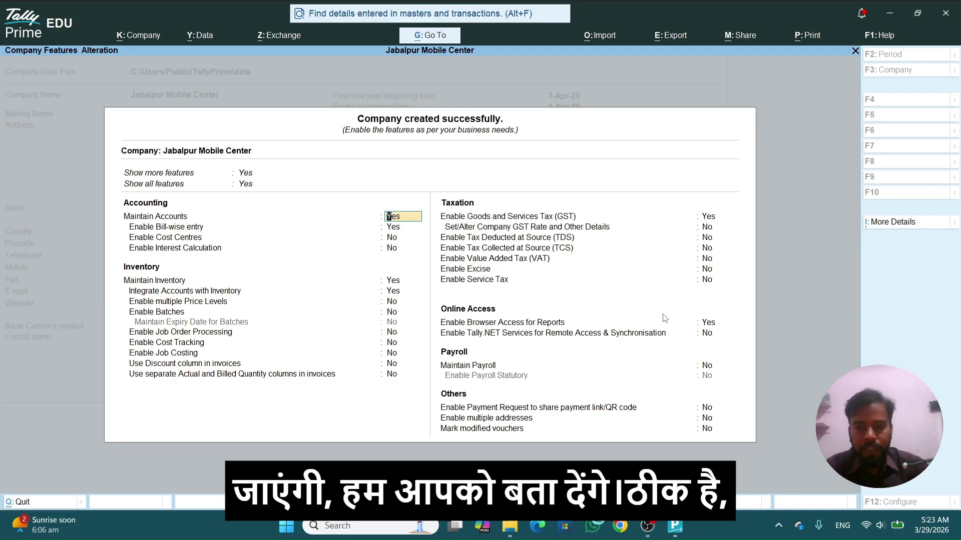
# Step: Accept the accounting and inventory feature defaults on the Company Features screen with Ctrl+A
pyautogui.press('Return')
pyautogui.press('Return')
pyautogui.press('Return')
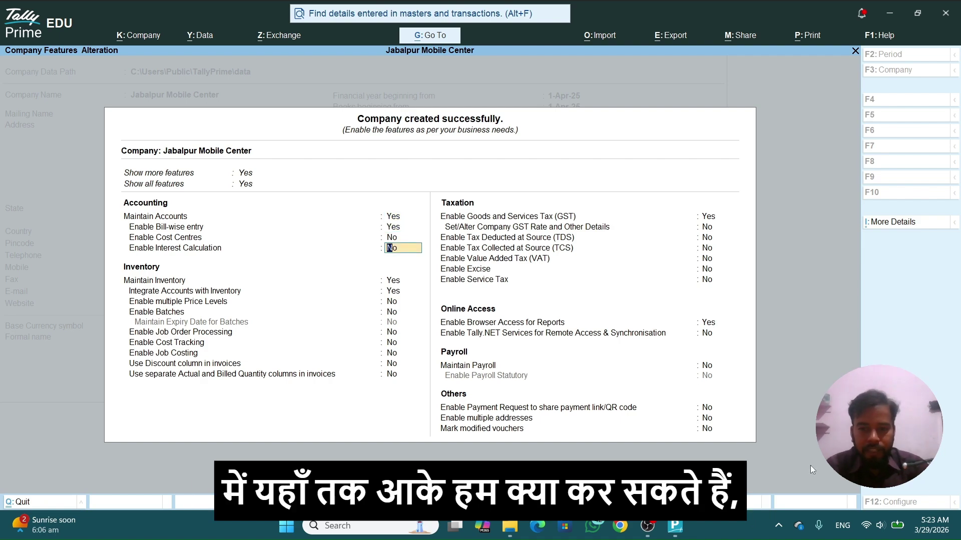
pyautogui.press('Return')
pyautogui.press('Return')
pyautogui.press('Return')
pyautogui.press('Return')
pyautogui.press('Return')
pyautogui.press('Return')
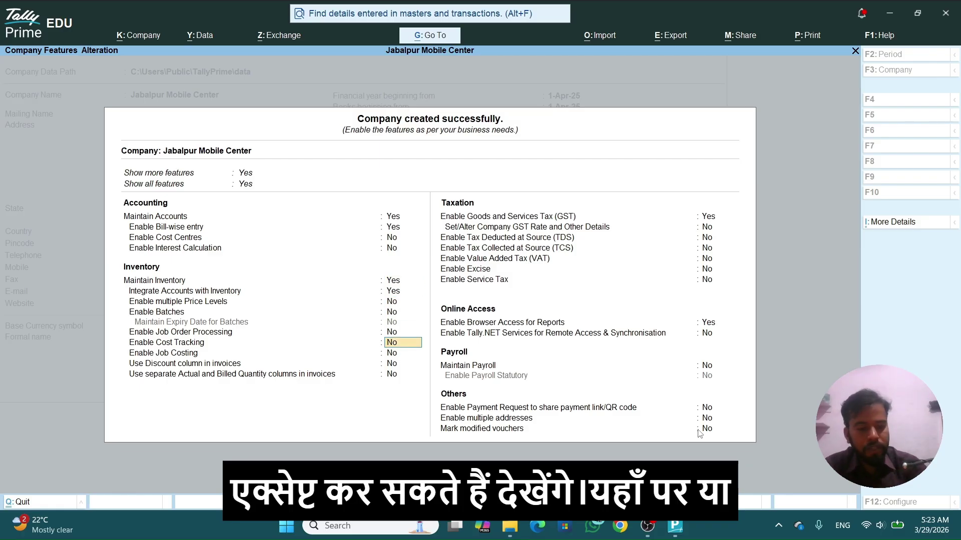
pyautogui.press('ctrl')
pyautogui.hotkey('ctrl', 'a')
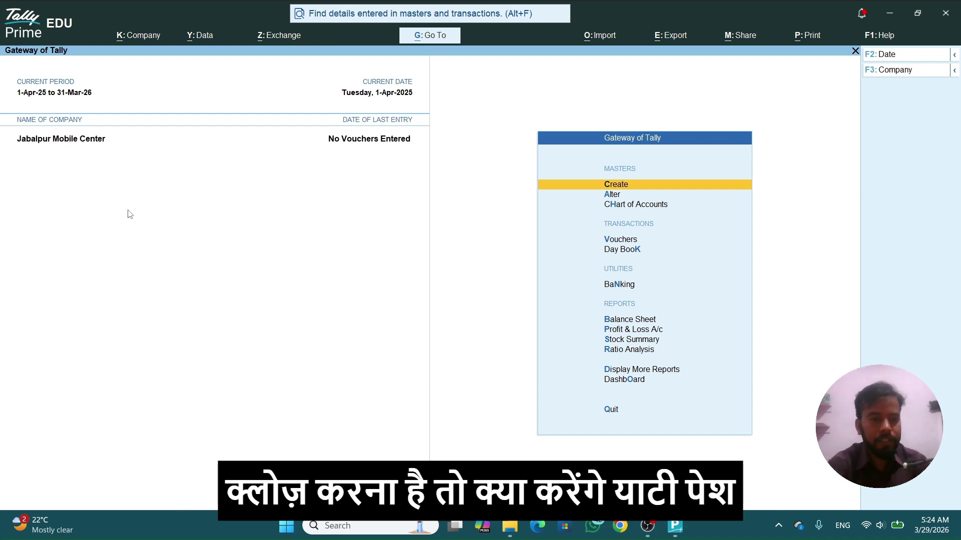
# Step: Shut Jabalpur Mobile Center through the F3 company options
pyautogui.press('F3')
pyautogui.press('Up')
pyautogui.press('Up')
pyautogui.press('Up')
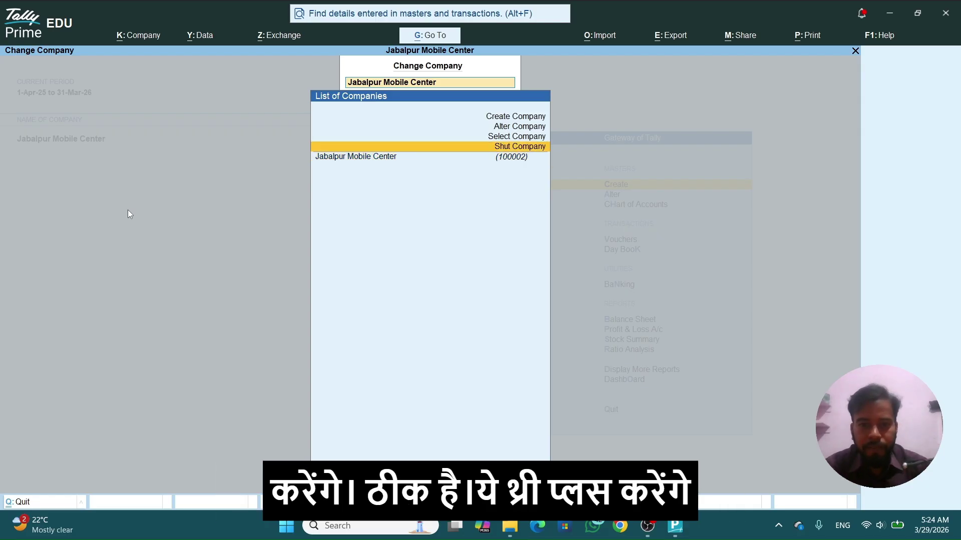
pyautogui.press('Down')
pyautogui.press('Down')
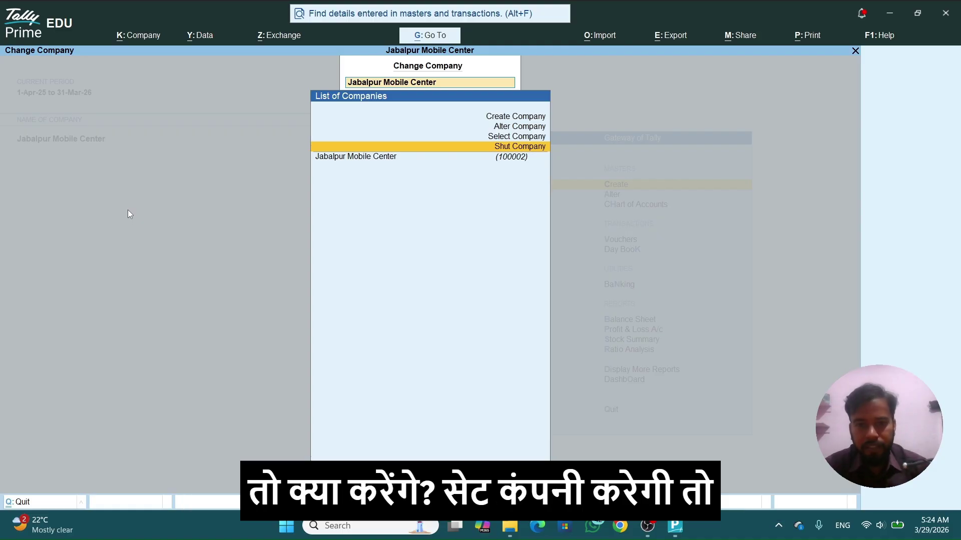
pyautogui.press('Return')
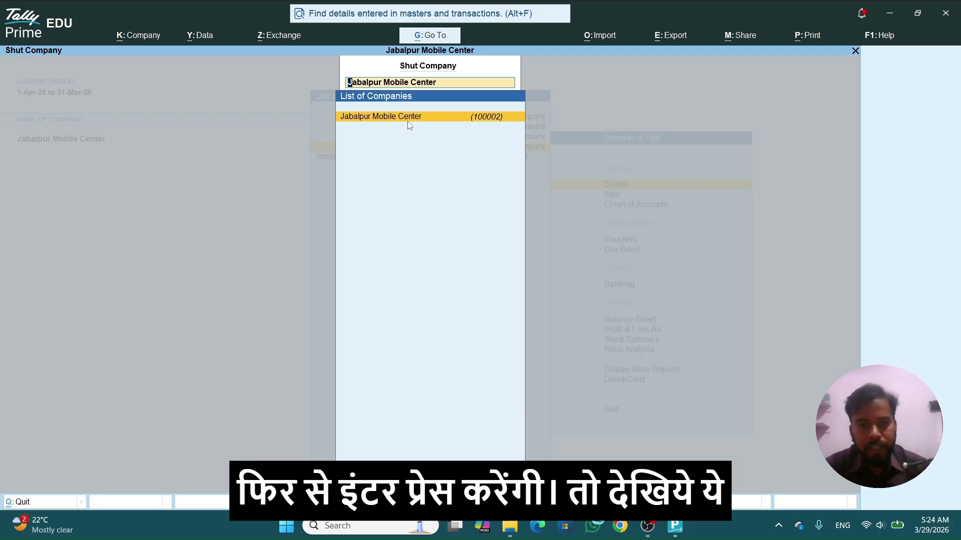
pyautogui.press('Return')
pyautogui.press('Return')
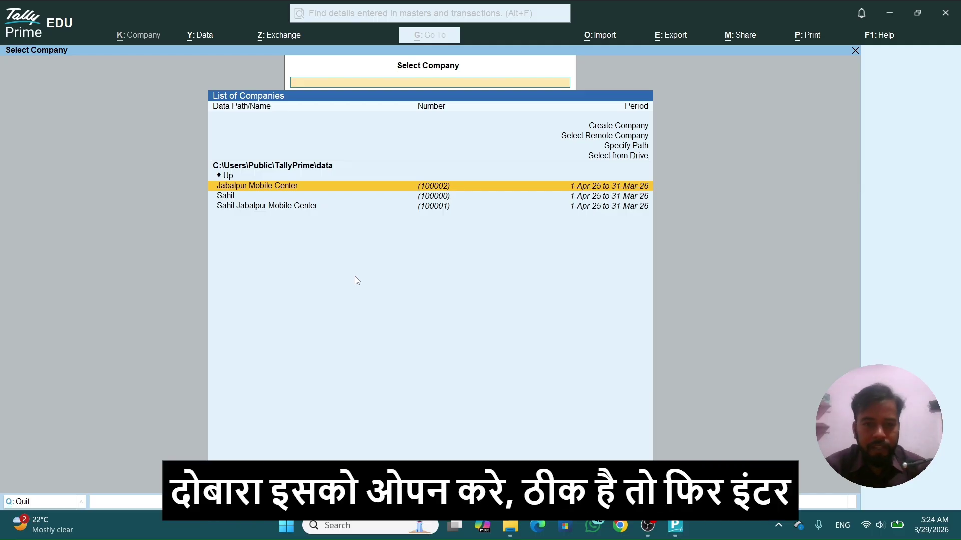
# Step: Select Jabalpur Mobile Center in Select Company to load it again
pyautogui.press('Return')
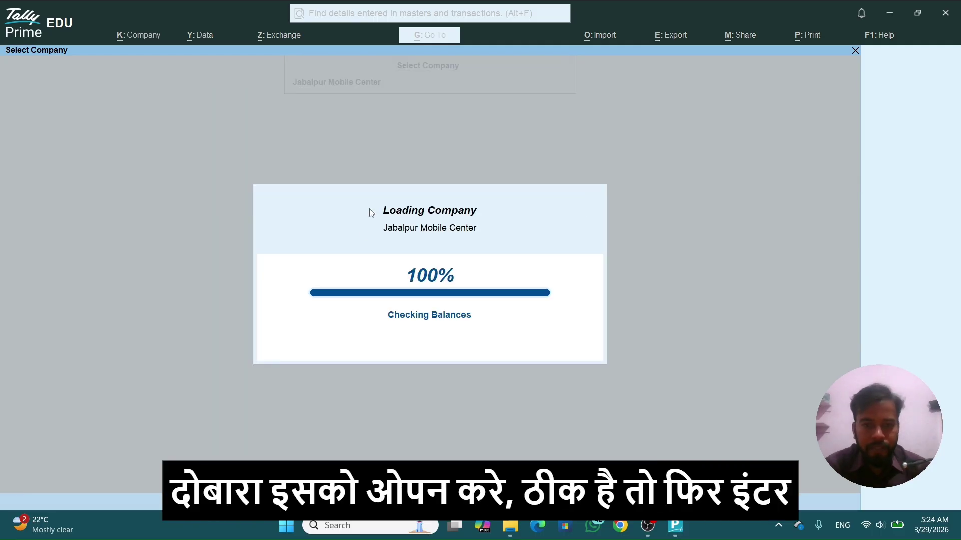